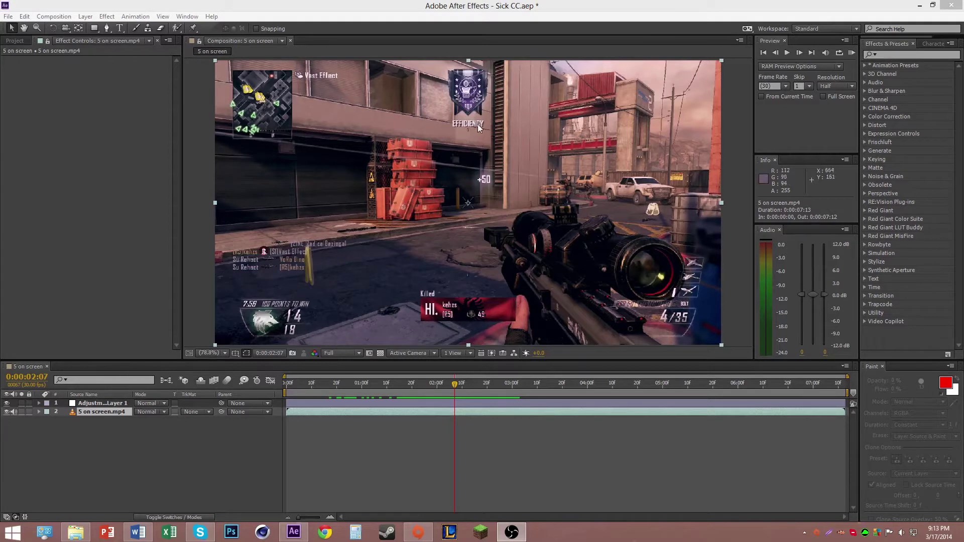
Step: Toggle the adjustment layer's grade off and on to compare against the original clip
left_click(96, 435)
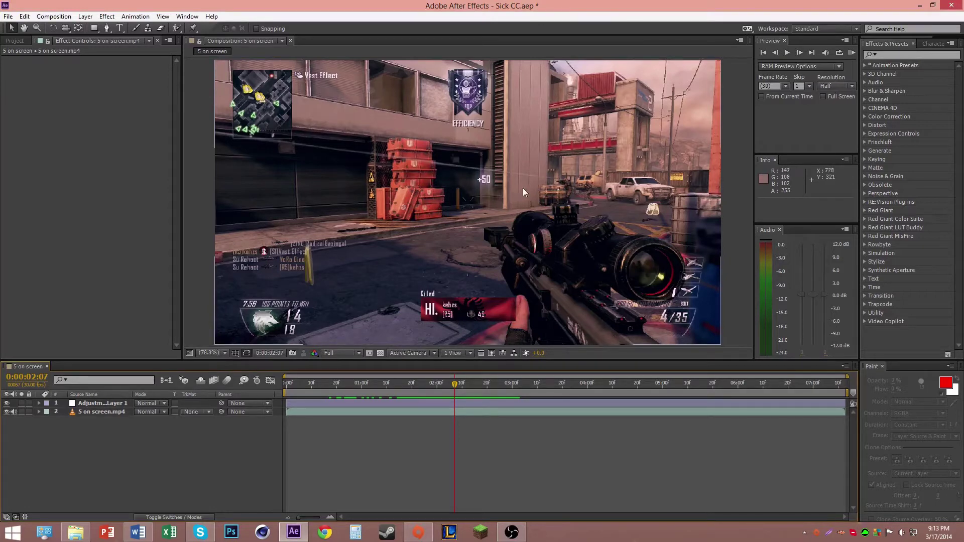
left_click(8, 404)
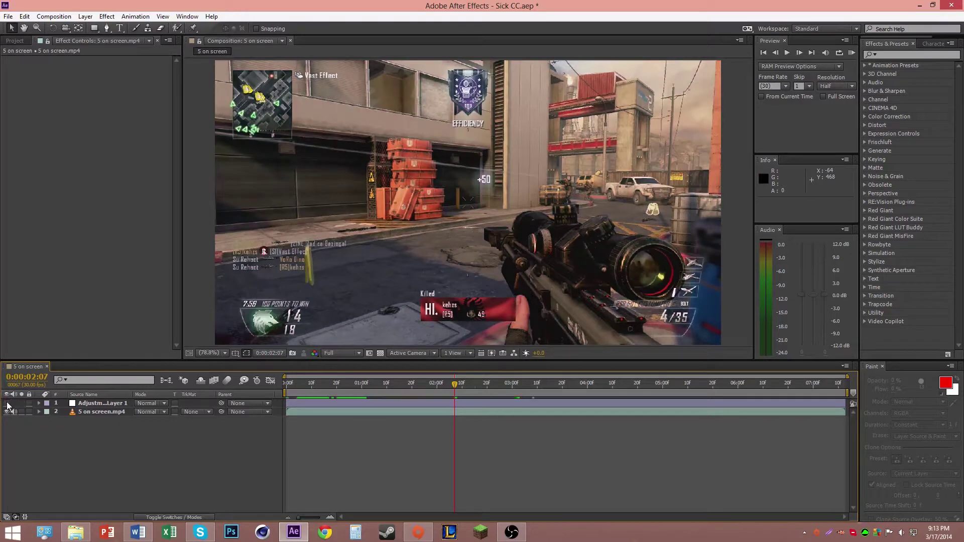
left_click(7, 403)
left_click(7, 404)
left_click(8, 404)
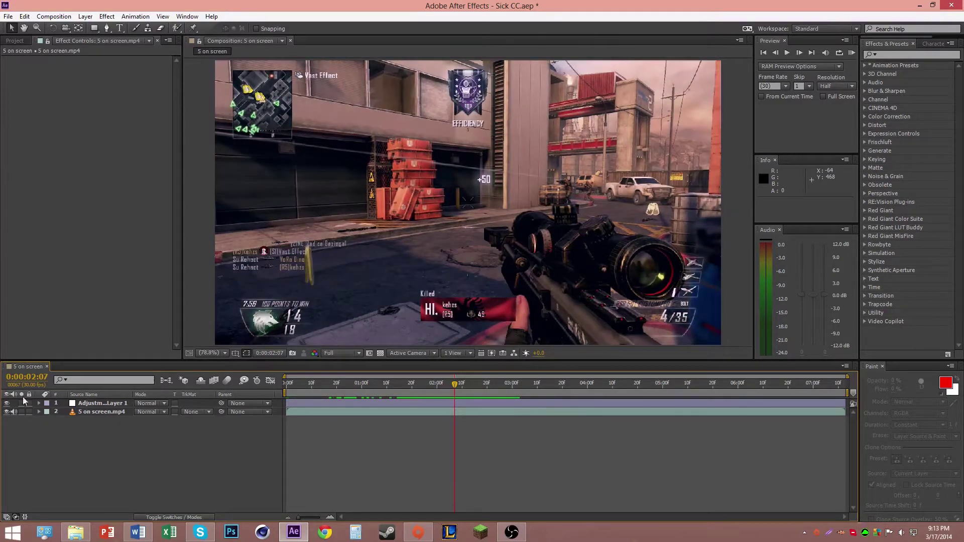
left_click_drag(454, 389, 450, 388)
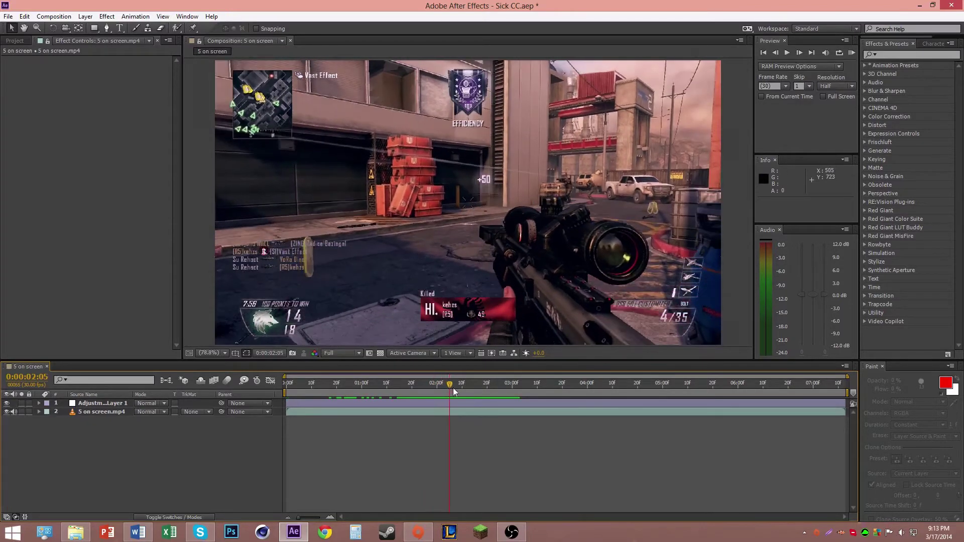
Step: Expand and collapse Color Correction effects, then select Adjustment Layer 1
left_click(865, 118)
scroll(897, 101, "up", 2)
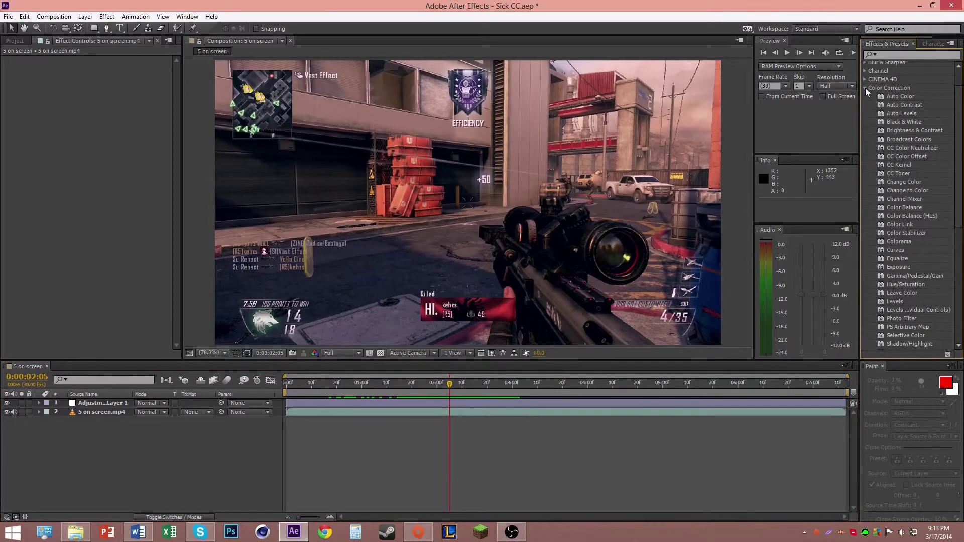
left_click(866, 88)
left_click(99, 404)
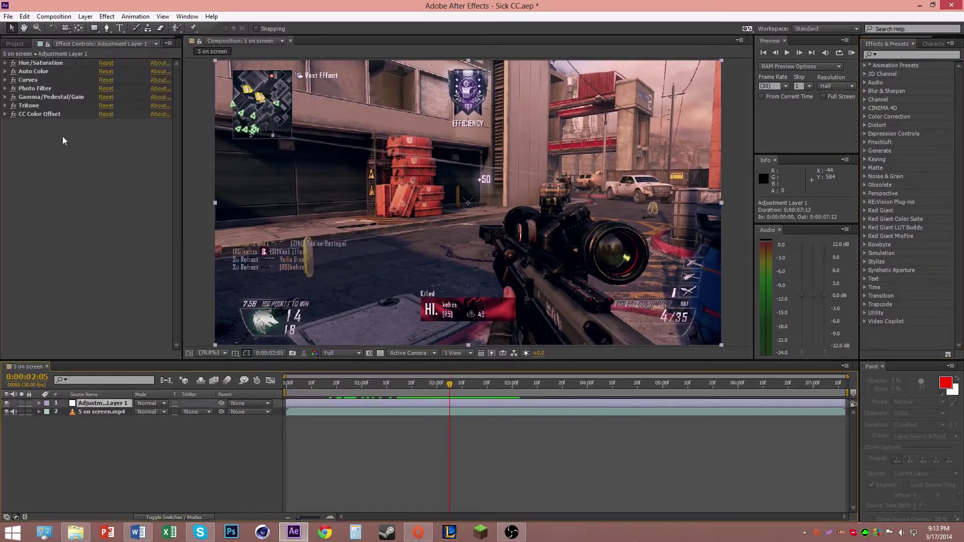
Step: Expand the Hue/Saturation, Auto Color, Curves and Photo Filter settings in Effect Controls
left_click(4, 64)
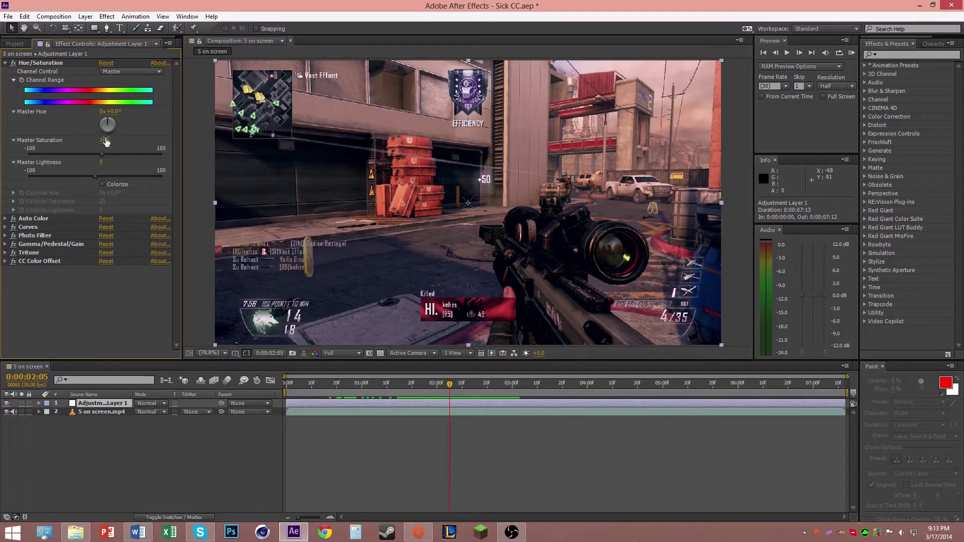
left_click(5, 219)
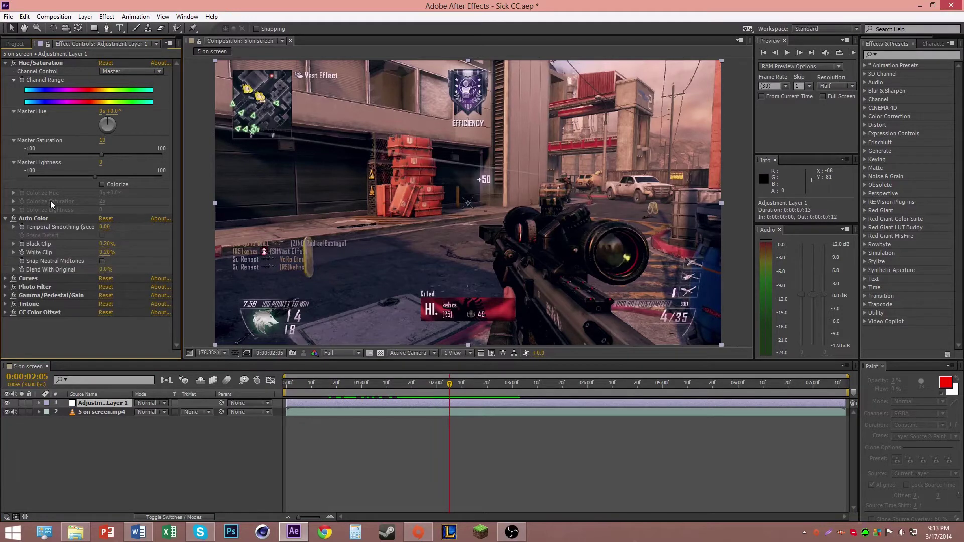
left_click(6, 278)
scroll(52, 272, "down", 1)
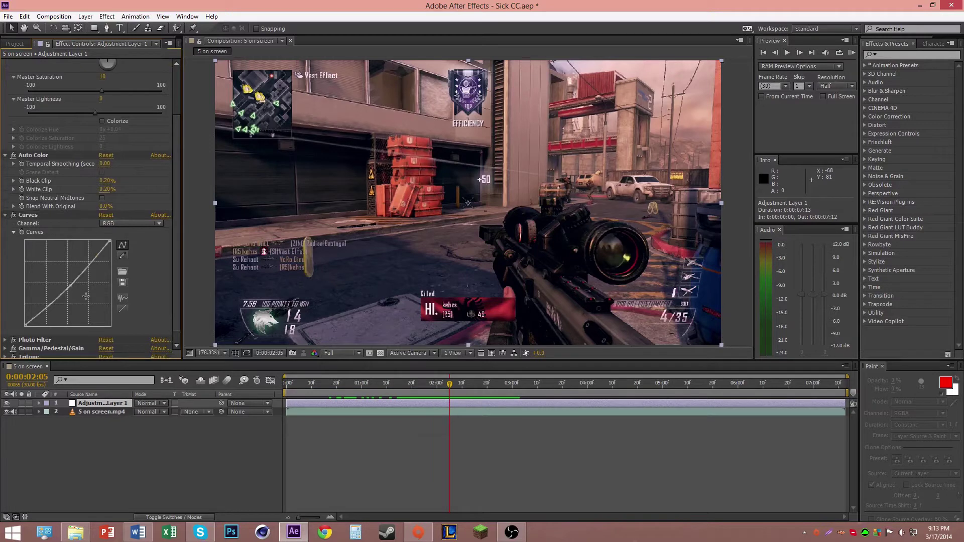
scroll(45, 324, "down", 1)
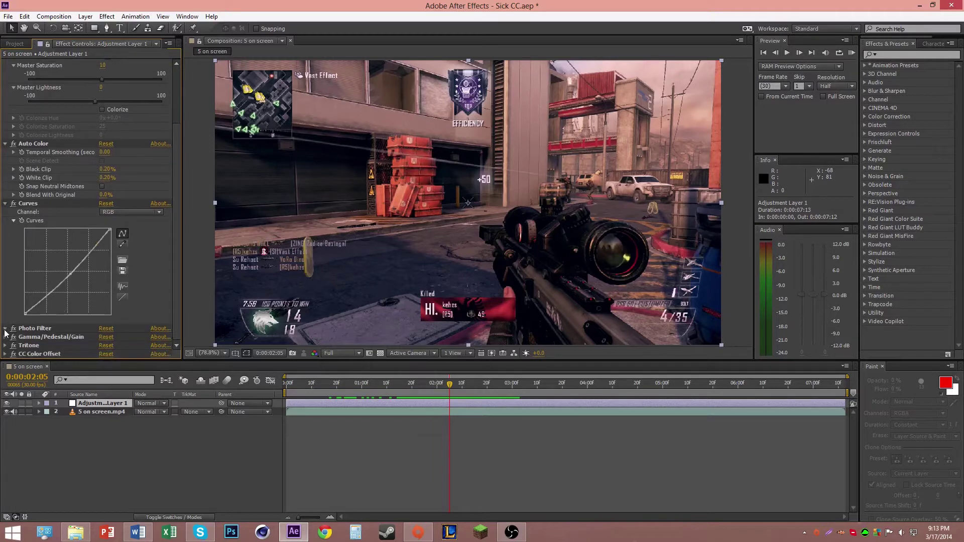
left_click(13, 328)
scroll(79, 301, "down", 1)
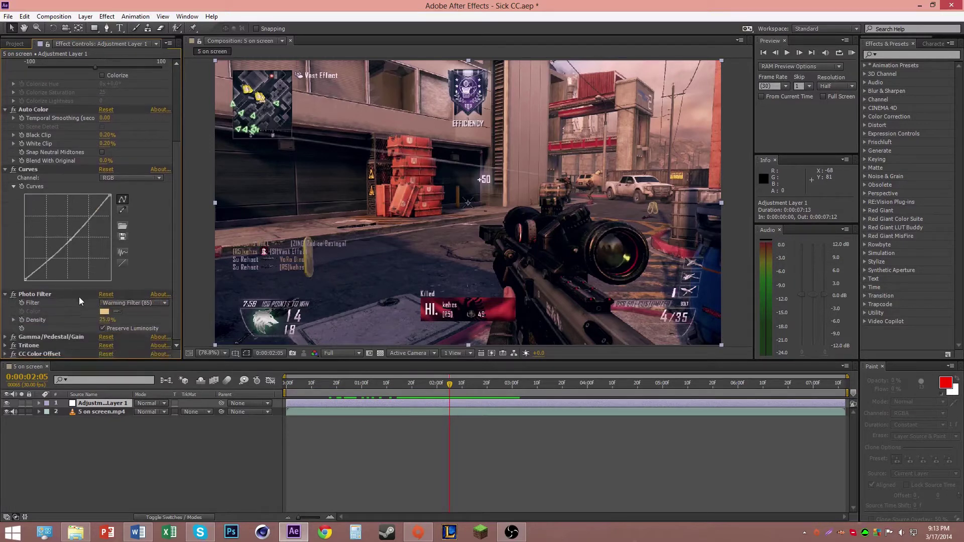
Step: Check the Photo Filter list, keeping Warming Filter (85), and expand Gamma/Pedestal/Gain
left_click(125, 303)
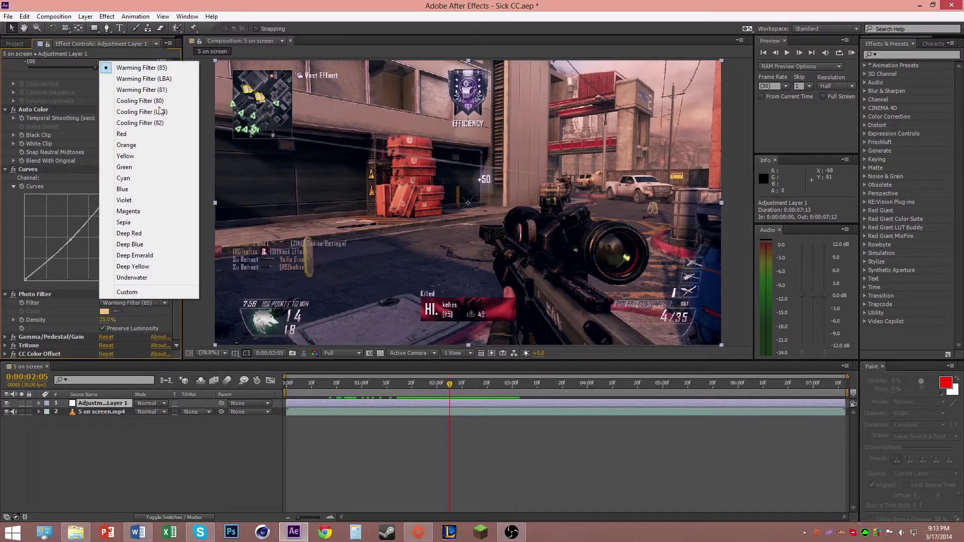
left_click(152, 319)
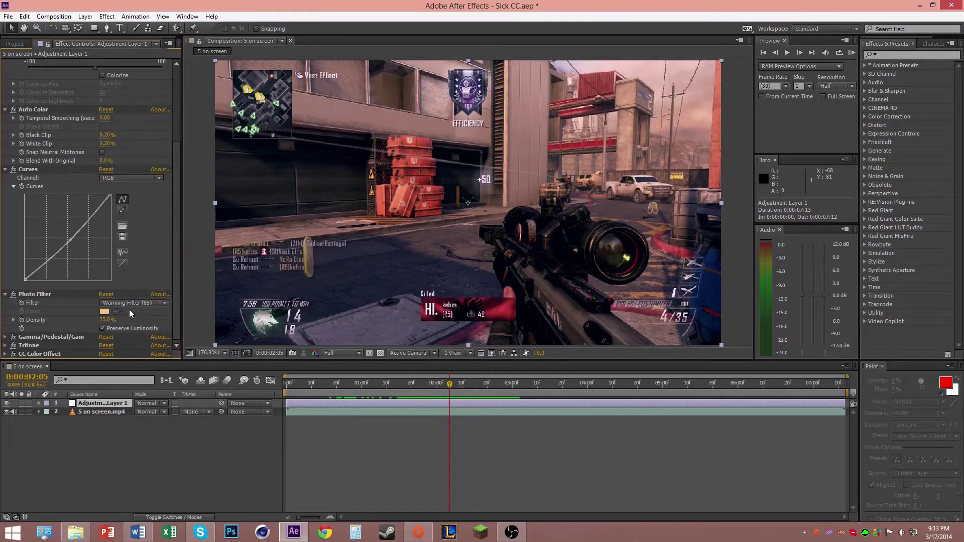
left_click(13, 337)
scroll(27, 319, "down", 4)
scroll(30, 319, "down", 1)
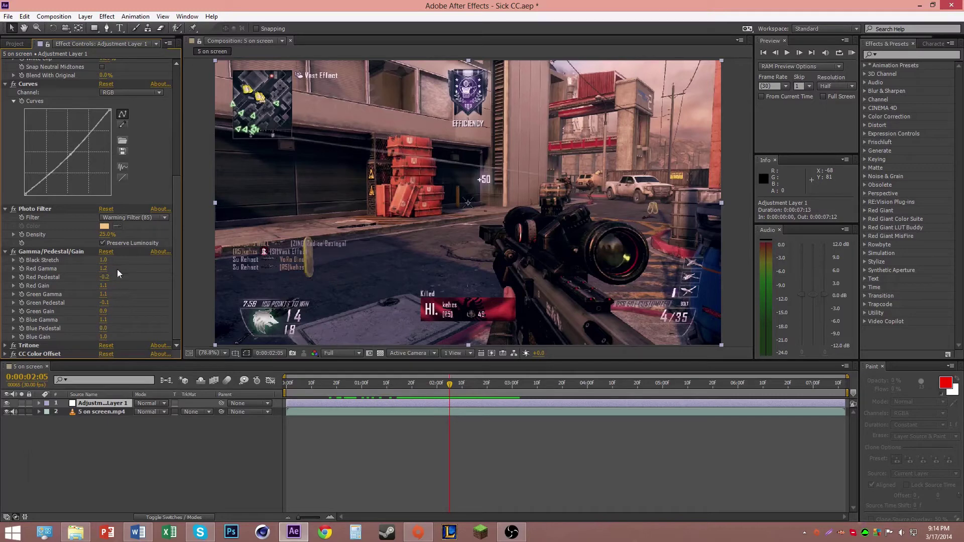
Step: Select Gamma/Pedestal/Gain, then expand the Tritone and CC Color Offset settings
left_click(34, 251)
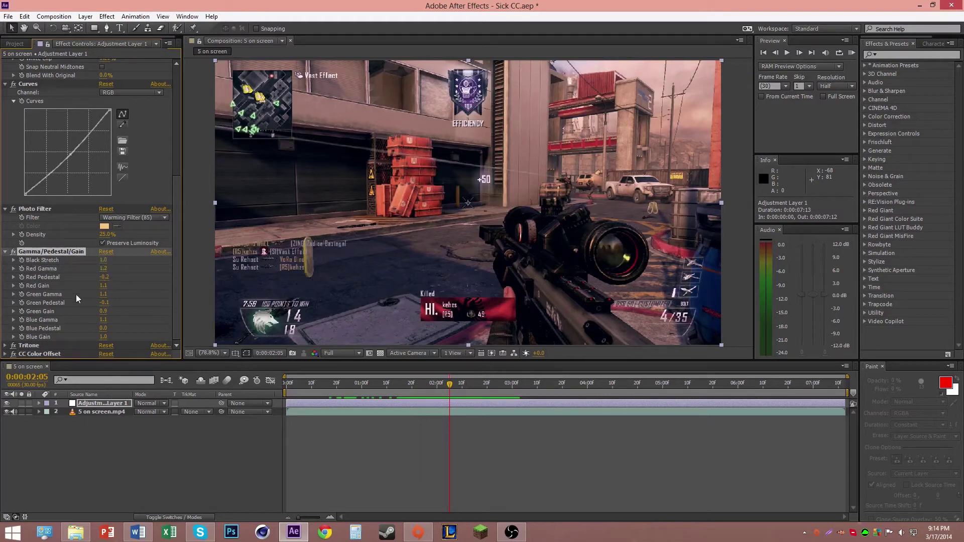
left_click(7, 345)
scroll(19, 337, "down", 2)
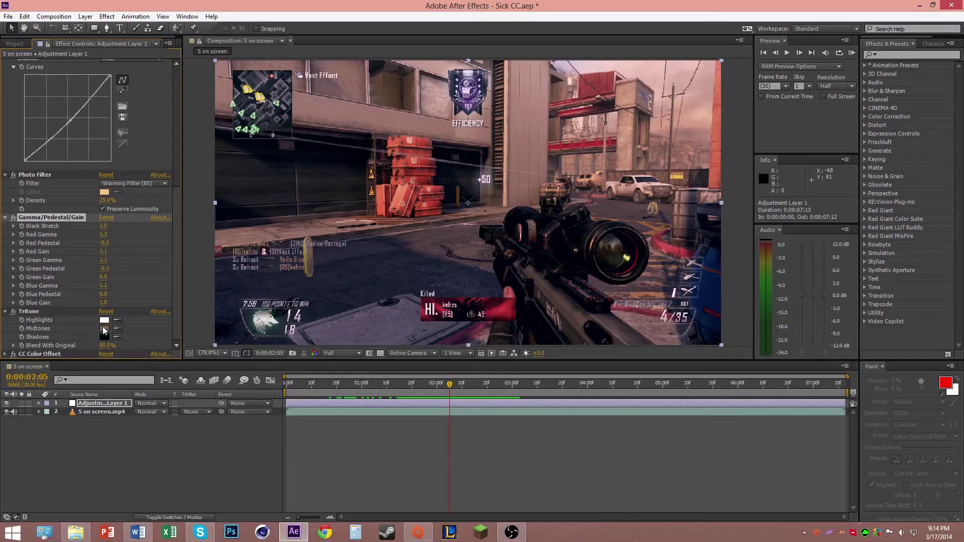
left_click(13, 354)
scroll(30, 339, "down", 5)
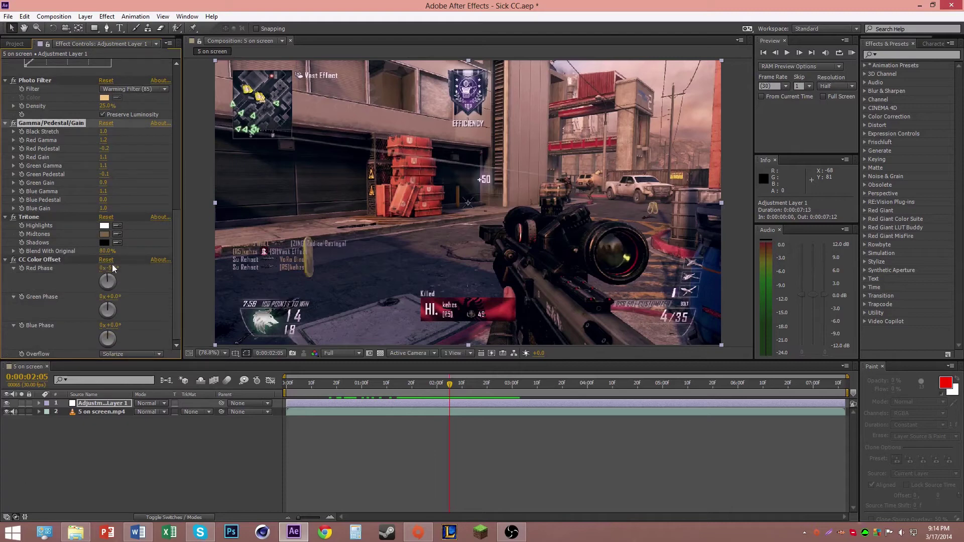
scroll(120, 264, "up", 5)
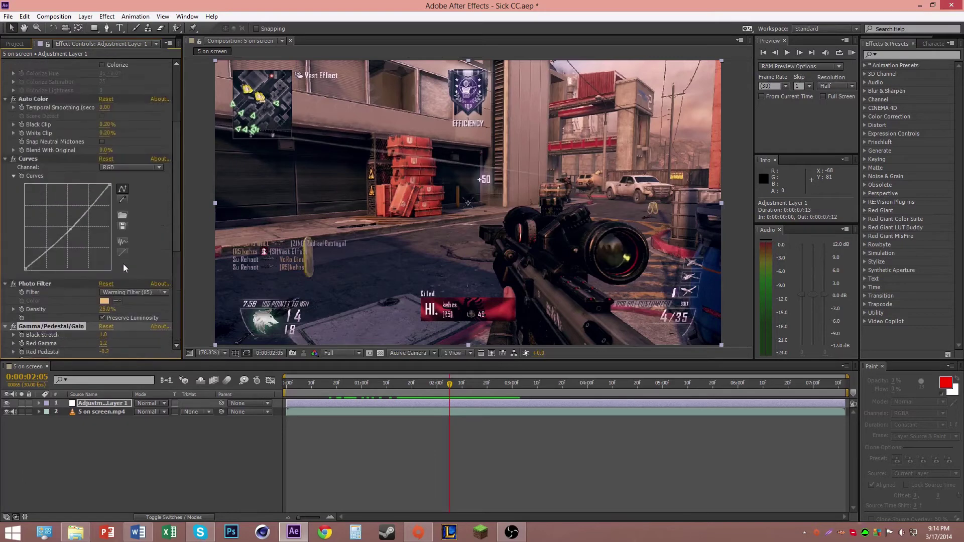
scroll(98, 241, "up", 4)
Step: Twirl closed Hue/Saturation, Auto Color, Curves, Photo Filter, Gamma/Pedestal/Gain, Tritone and CC Color Offset
left_click(5, 62)
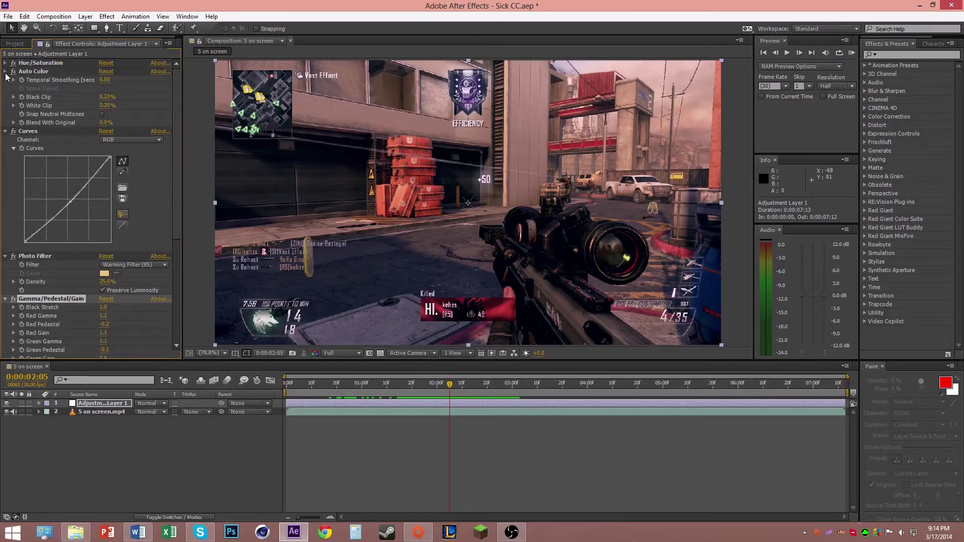
left_click(5, 79)
left_click(5, 89)
left_click(6, 96)
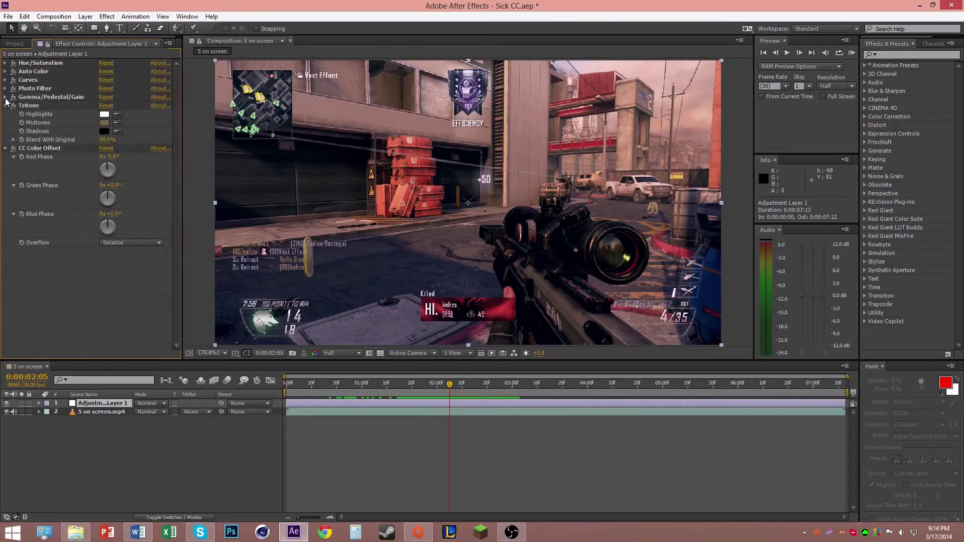
left_click(5, 106)
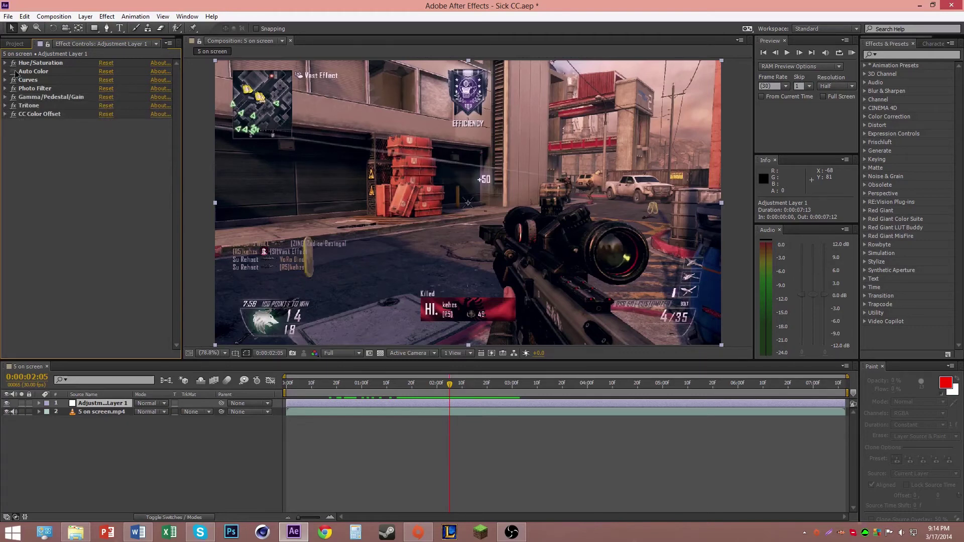
Step: Toggle effect switches, including Gamma/Pedestal/Gain, to compare the look, then select Gamma/Pedestal/Gain
left_click(14, 80)
left_click(12, 97)
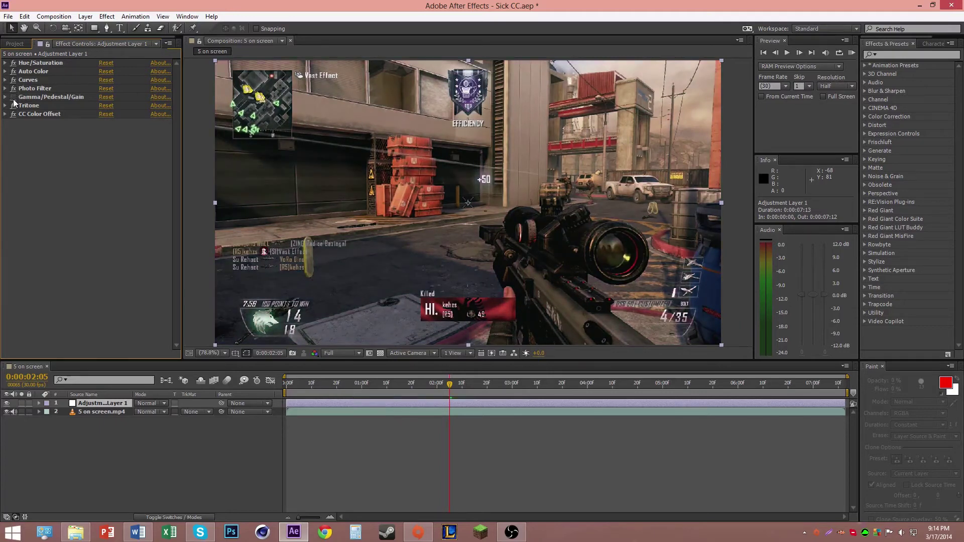
left_click(13, 105)
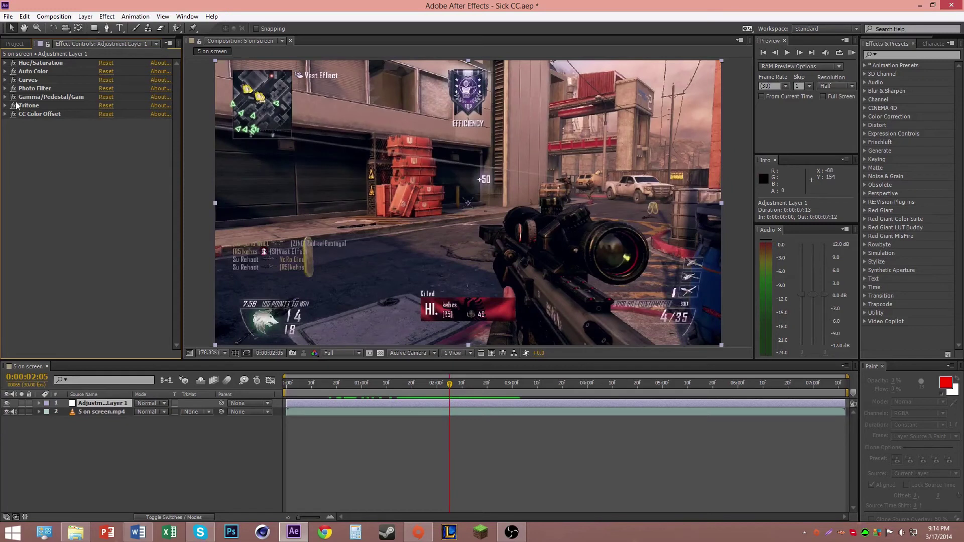
left_click(52, 97)
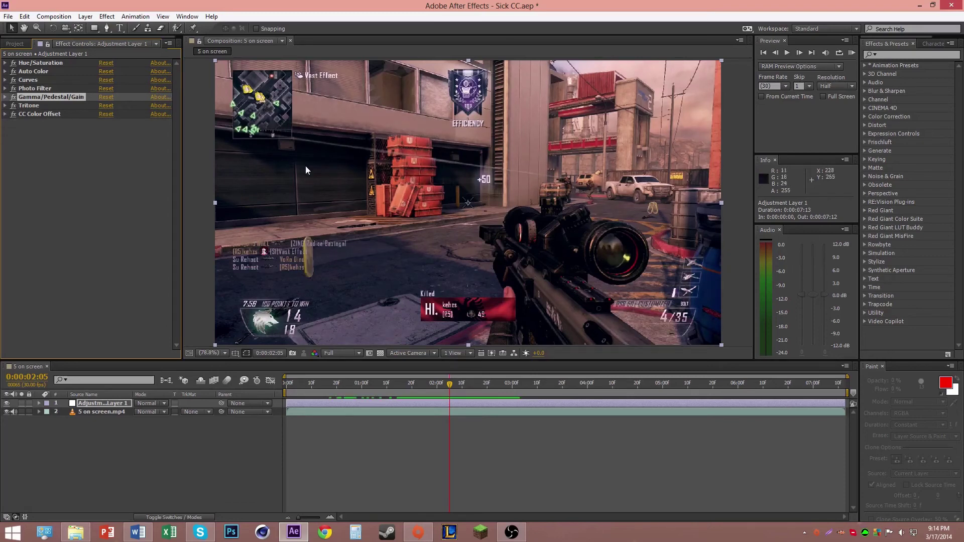
left_click_drag(443, 382, 460, 396)
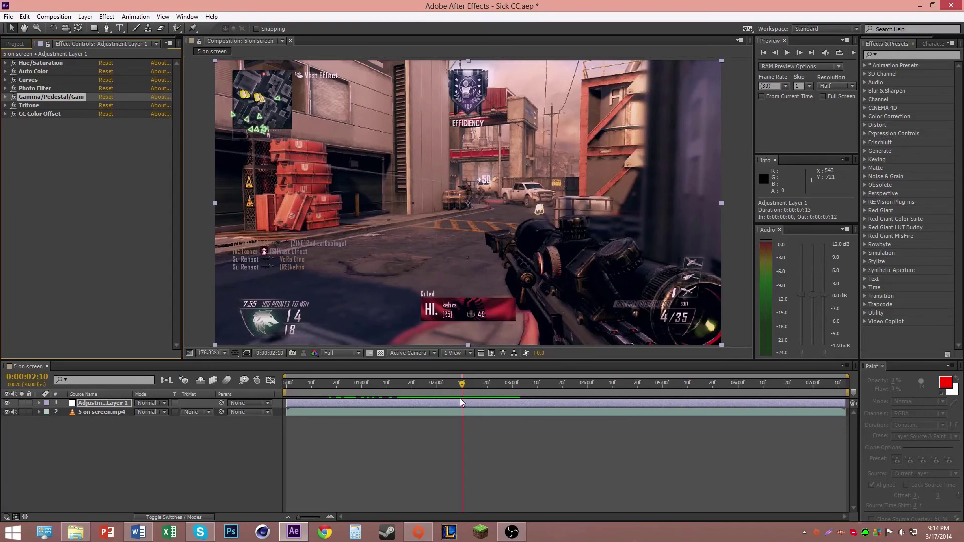
mouse_move(460, 399)
left_mouse_down()
mouse_move(428, 391)
mouse_move(463, 391)
mouse_move(435, 377)
mouse_move(465, 381)
left_mouse_up()
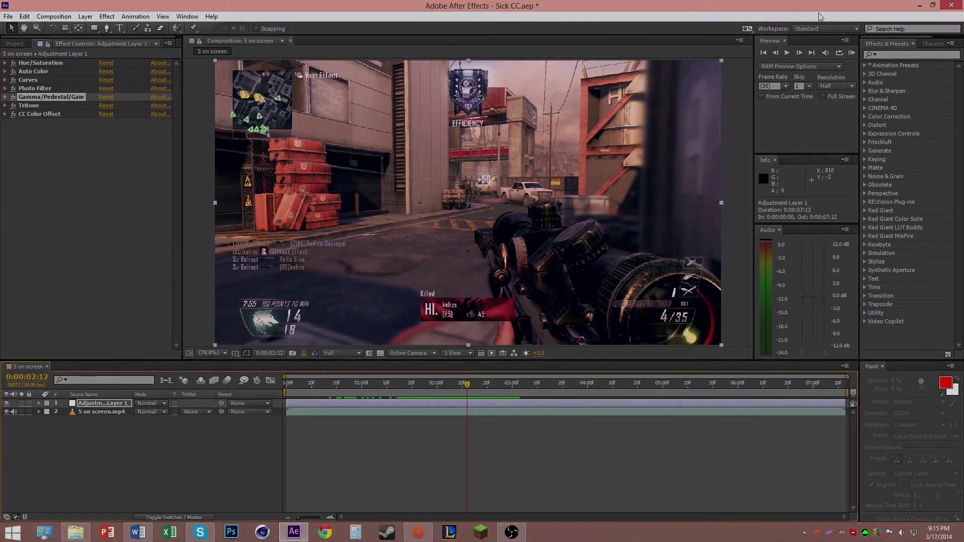